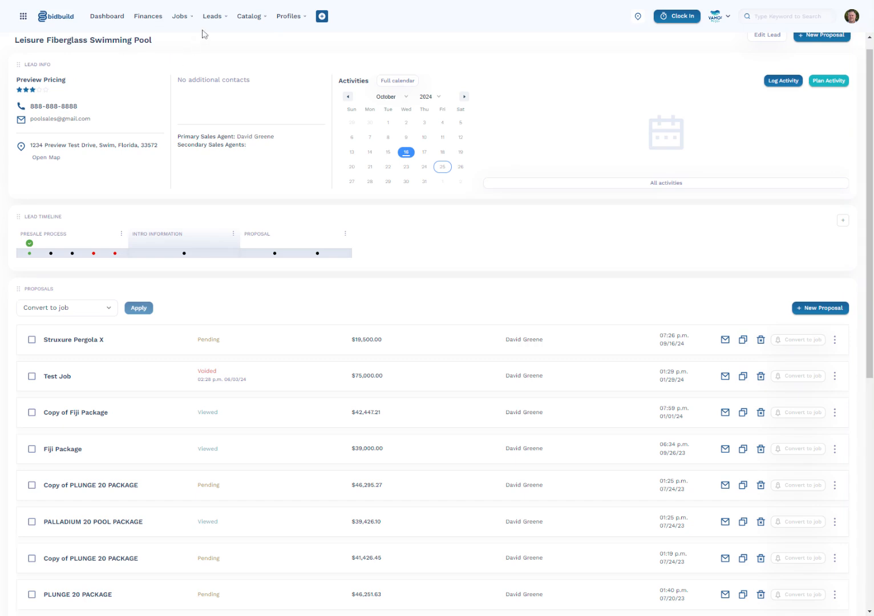
Open the leads list and switch between the Kanban and list views.
left_click(217, 20)
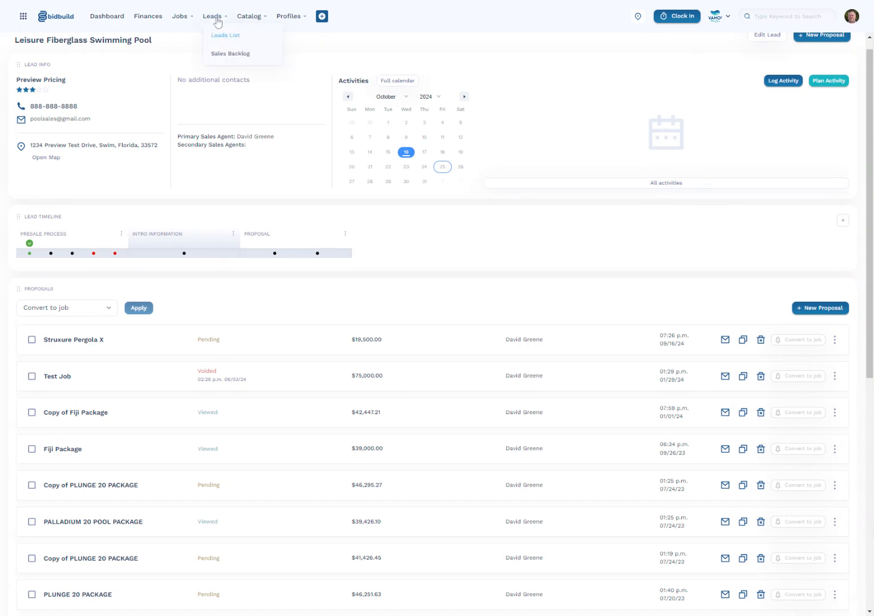
left_click(230, 36)
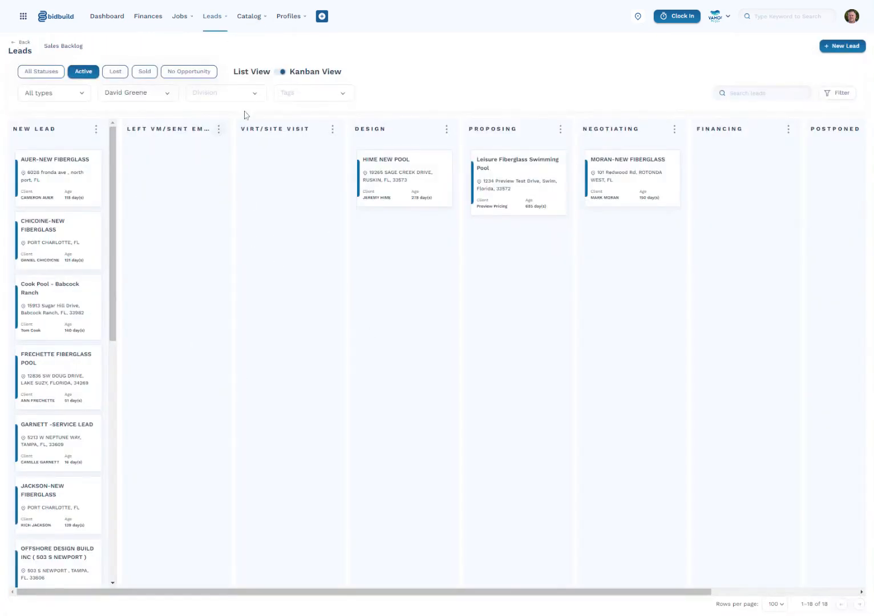
left_click(280, 74)
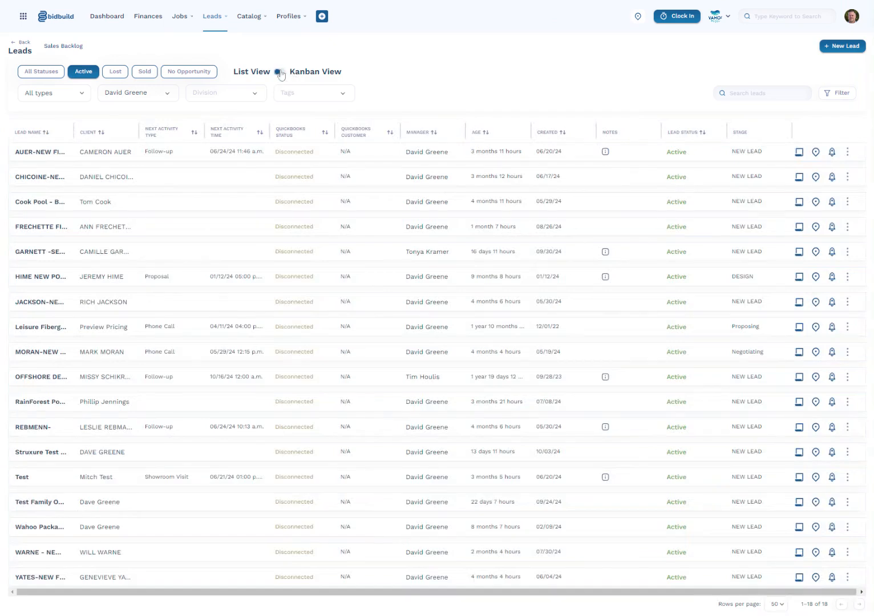
left_click(280, 73)
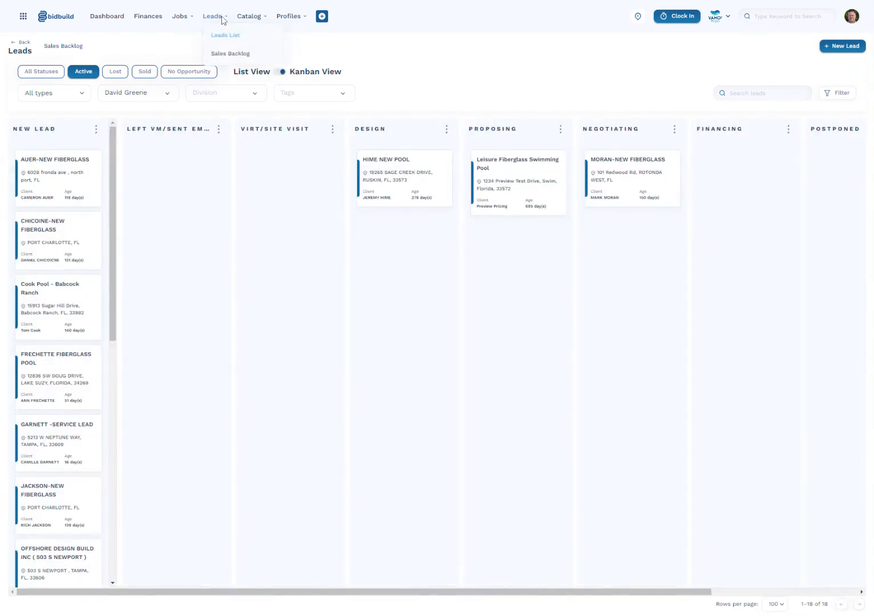
Open the Copy of Fiji Package proposal of the Leisure Fiberglass Swimming Pool lead and expand its groups.
left_click(506, 167)
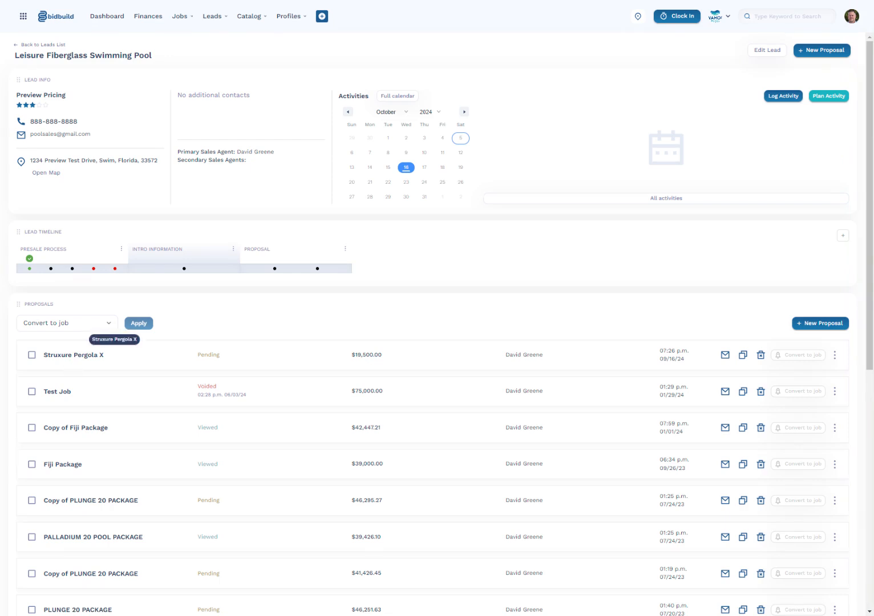
left_click(81, 430)
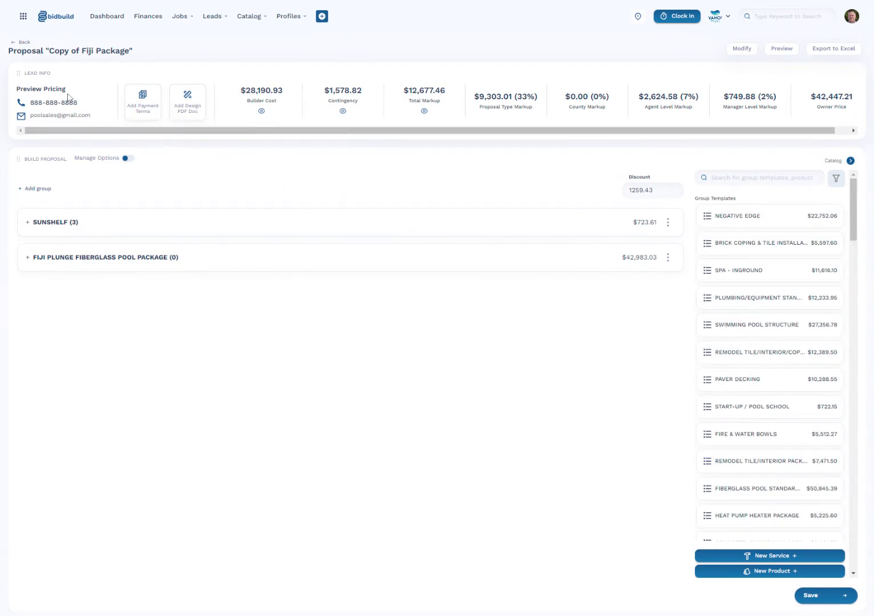
left_click(30, 223)
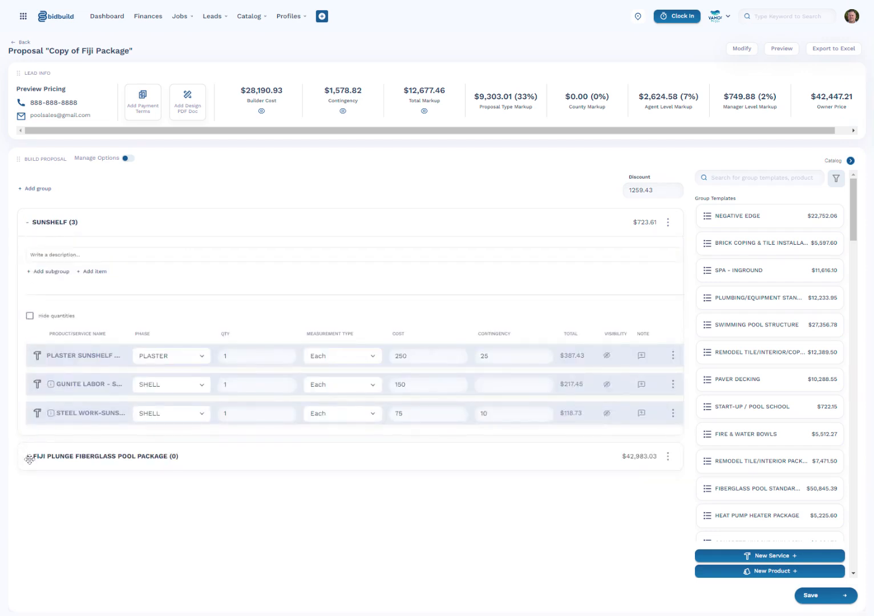
left_click(26, 456)
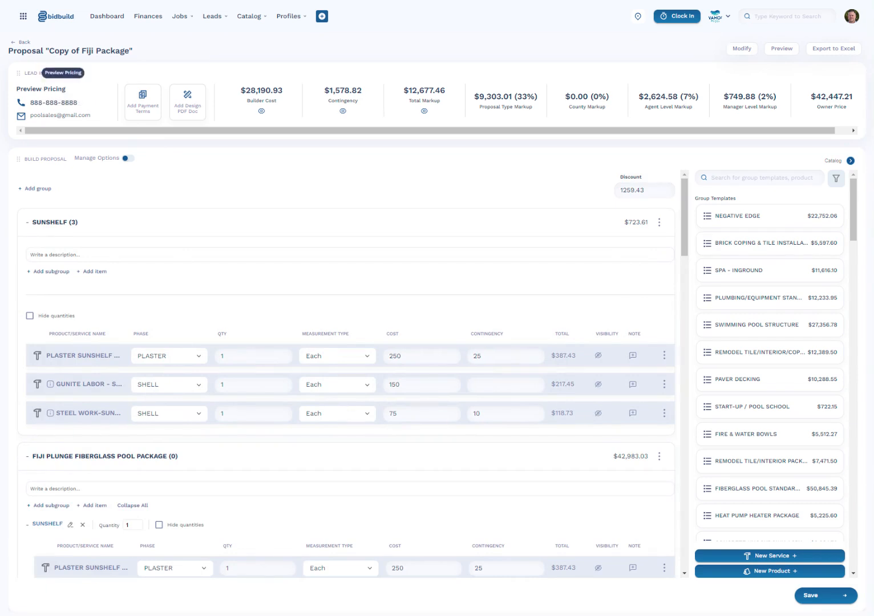
Apply the NEW HOME CONSTRUCTION payment terms template to the proposal and save the terms.
left_click(143, 112)
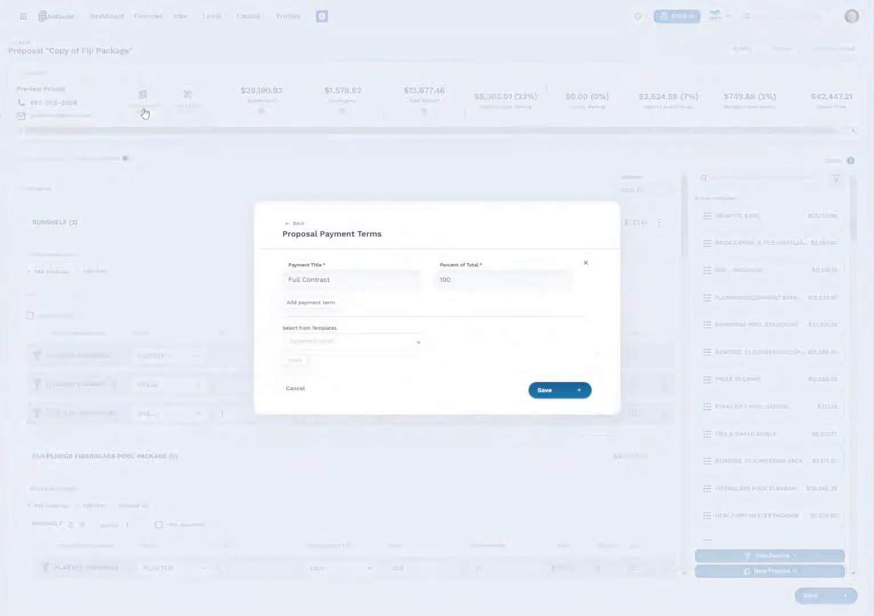
left_click(399, 341)
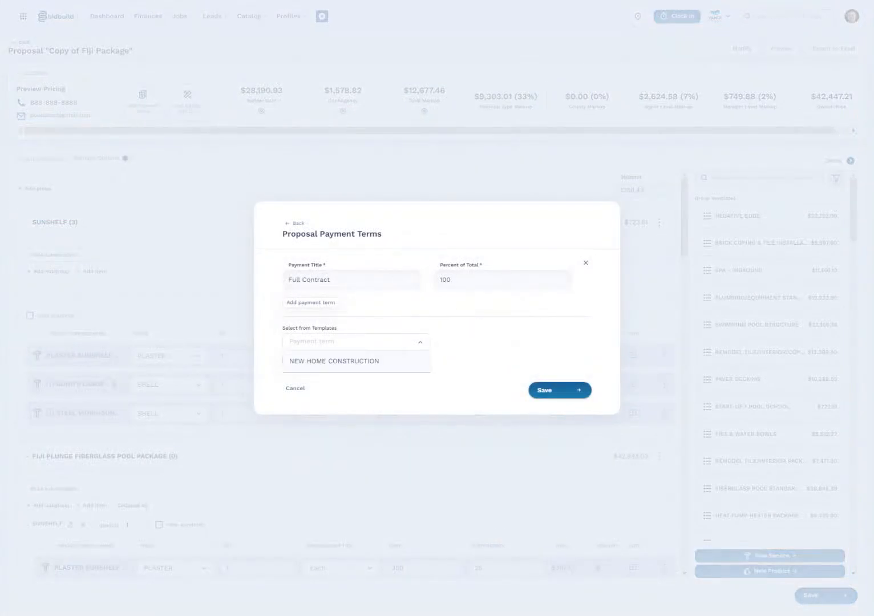
left_click(400, 362)
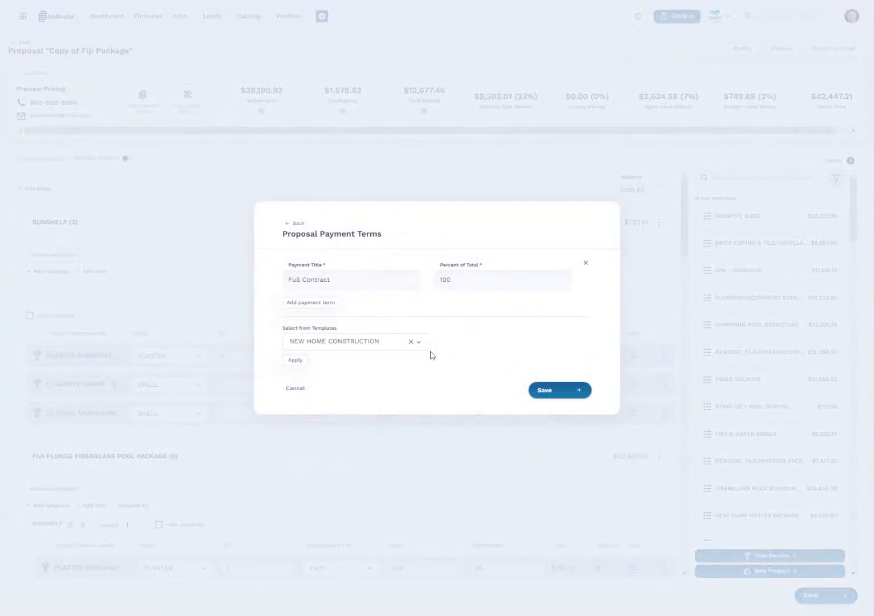
left_click(300, 362)
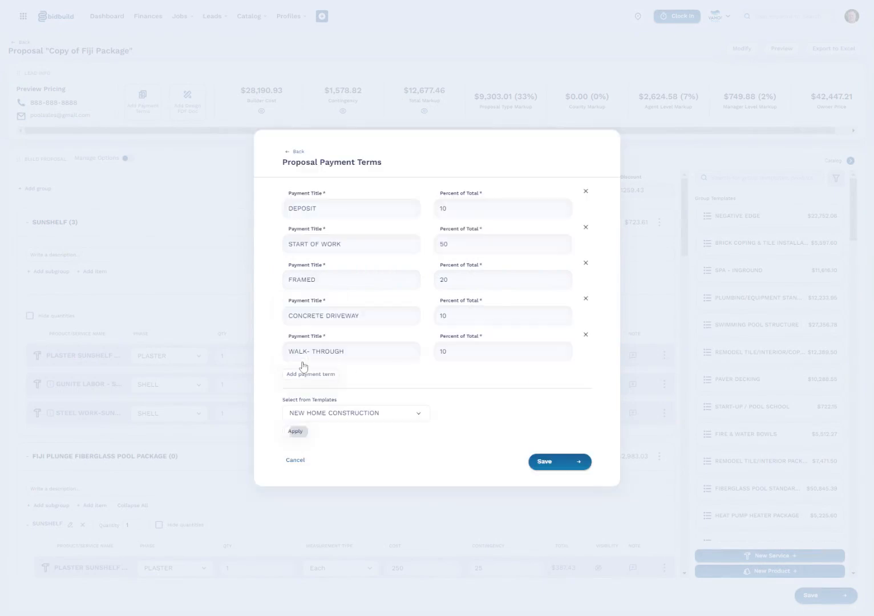
left_click(556, 463)
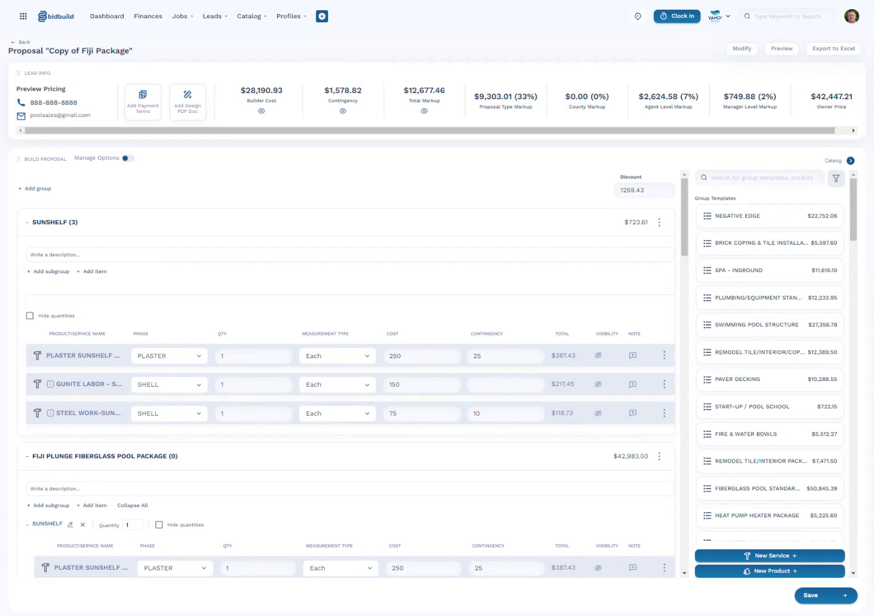
left_click_drag(644, 96, 720, 115)
left_click(703, 114)
left_click_drag(779, 97, 777, 95)
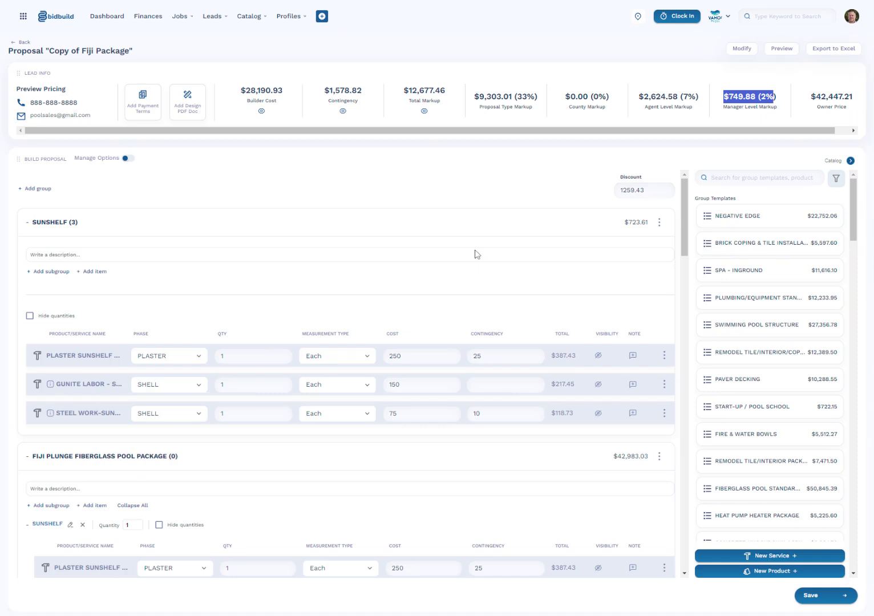
Add a new group to the proposal and rename it Group Test.
left_click(34, 190)
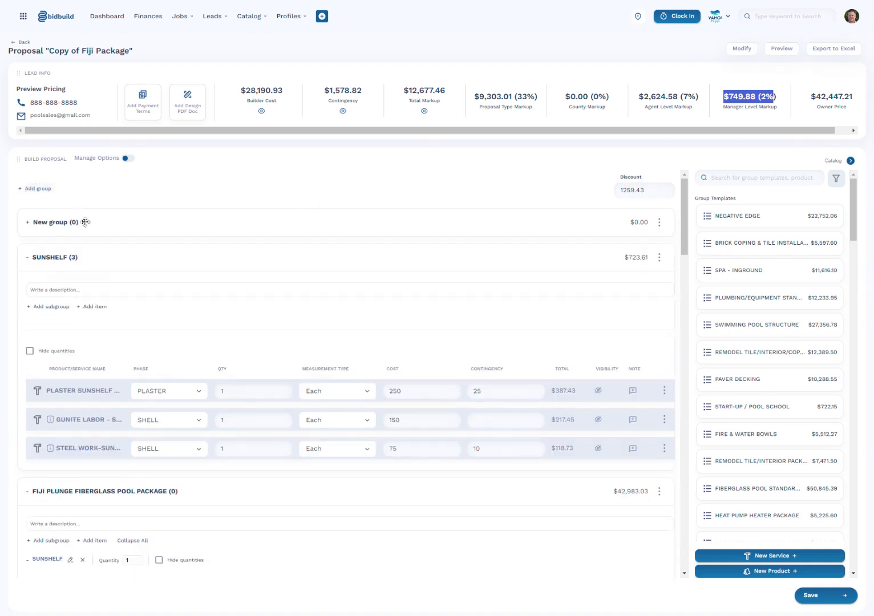
left_click(659, 222)
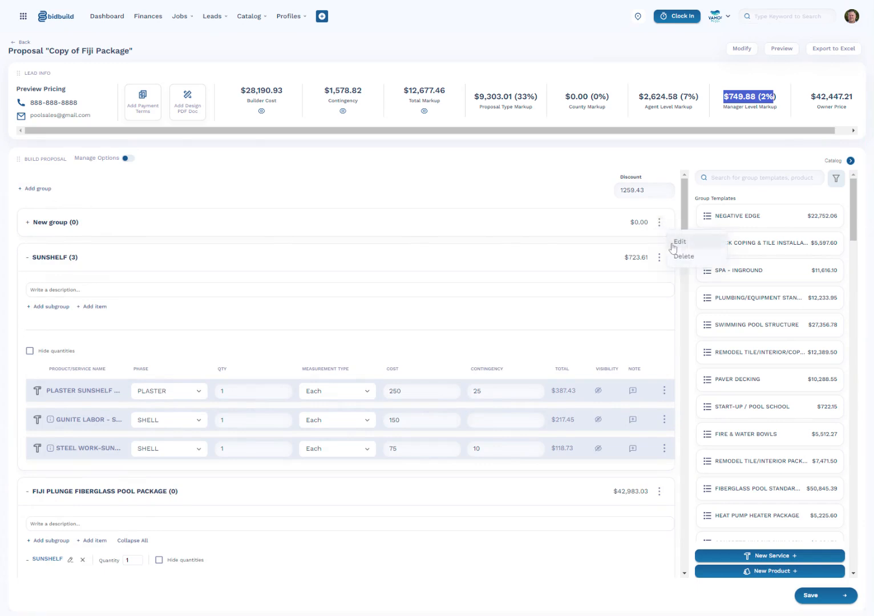
left_click(671, 242)
key("BackSpace")
key("BackSpace")
key("BackSpace")
key("BackSpace")
key("BackSpace")
key("BackSpace")
key("BackSpace")
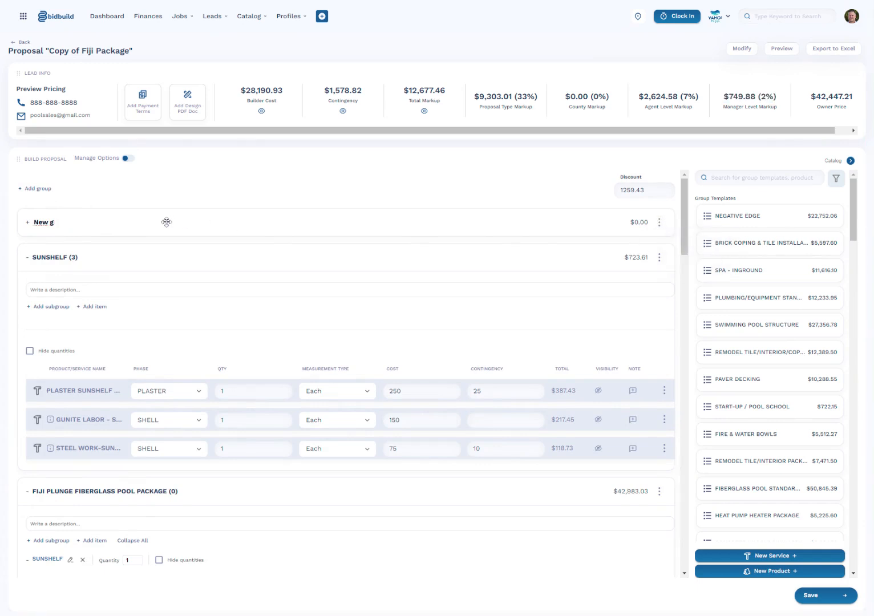
type("Group Test")
key("Return")
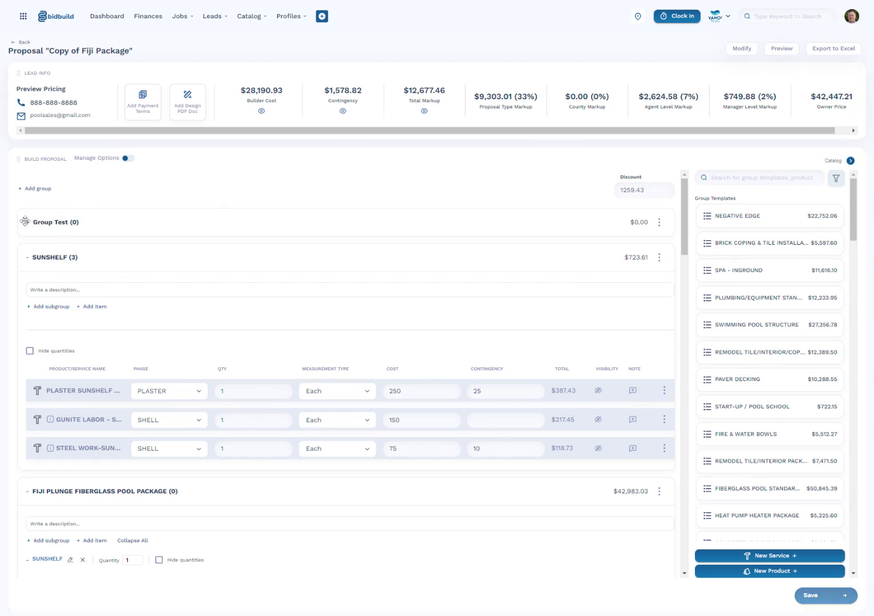
Add the 2.7THP 230V FLOPRO VARIABLE SPEED PUMP product from the catalog into Group Test.
left_click(27, 222)
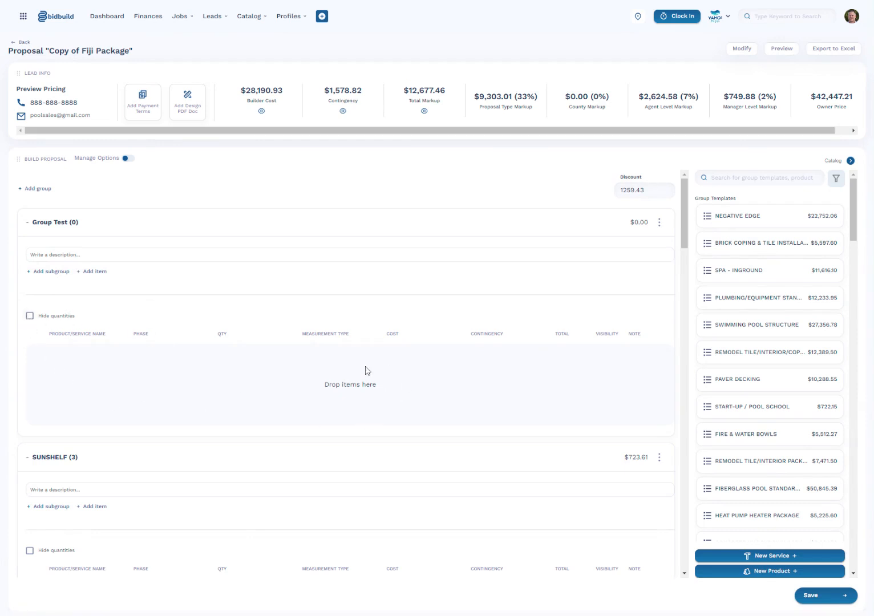
scroll(802, 427, "down", 5)
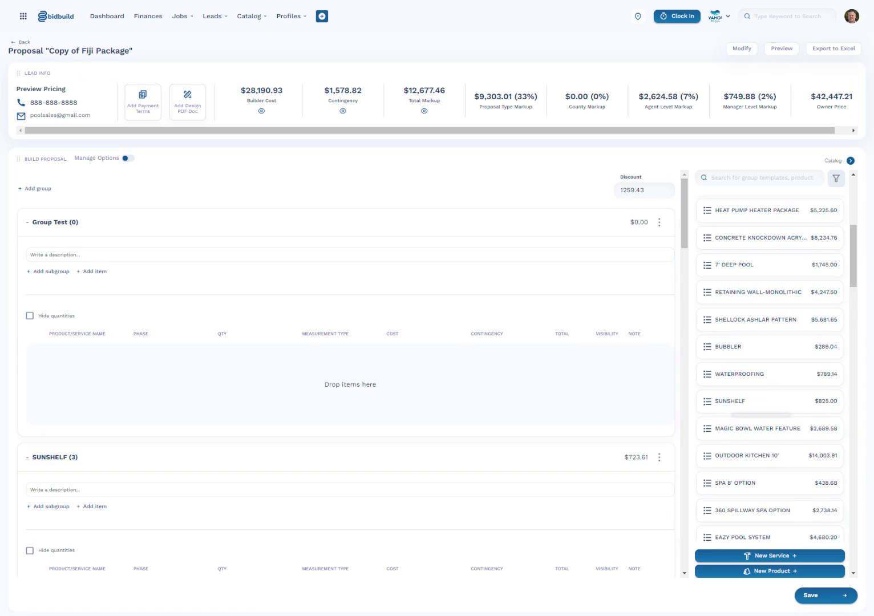
left_click_drag(862, 264, 862, 453)
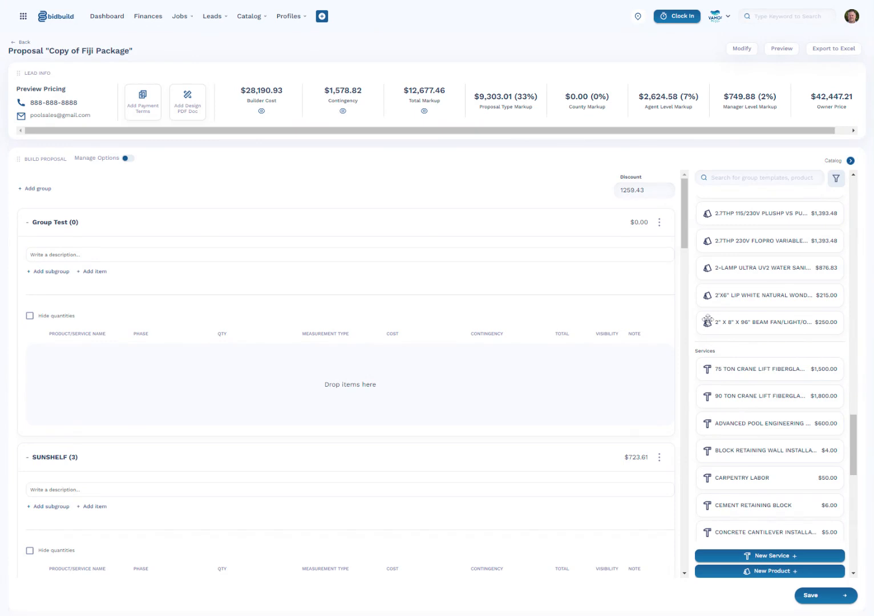
scroll(734, 343, "up", 3)
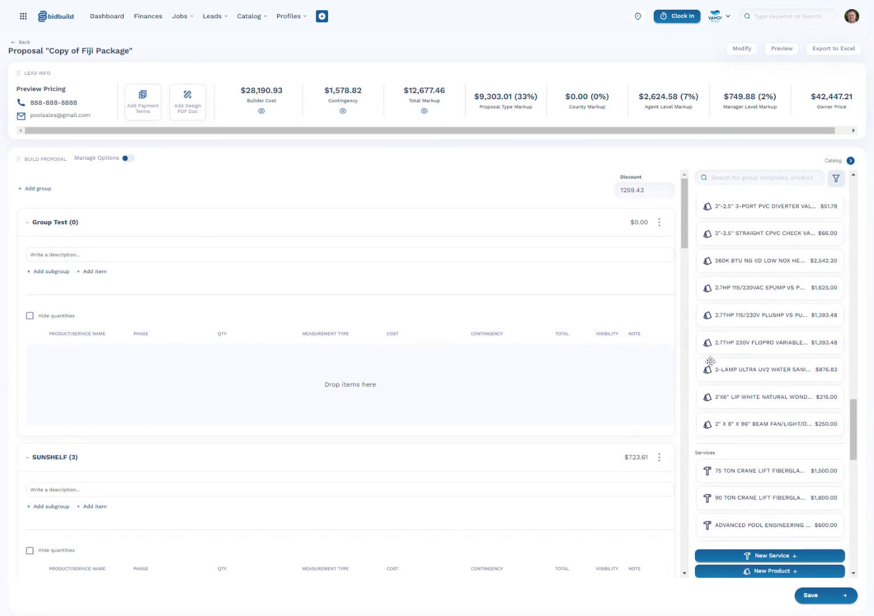
left_click_drag(744, 344, 227, 386)
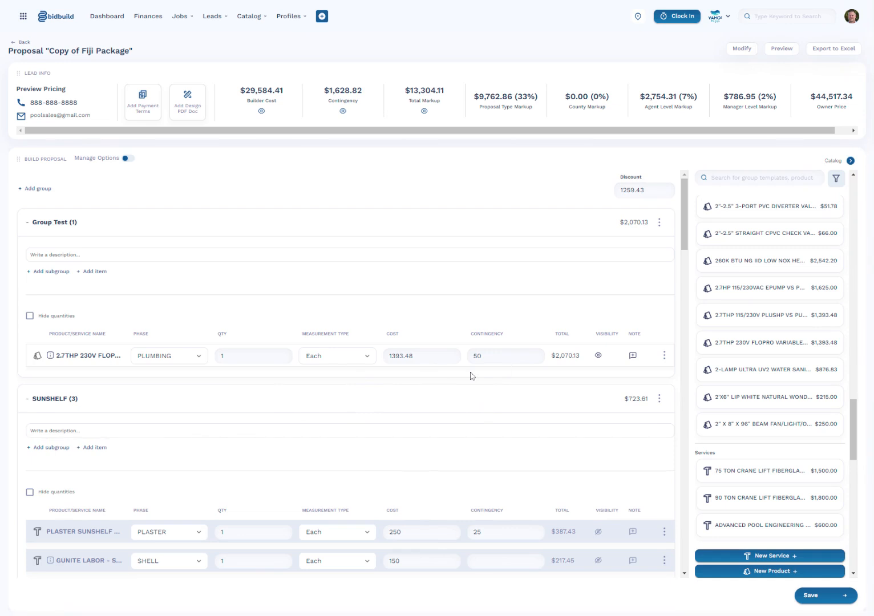
Make the pump item visible to the client in the proposal.
left_click(598, 356)
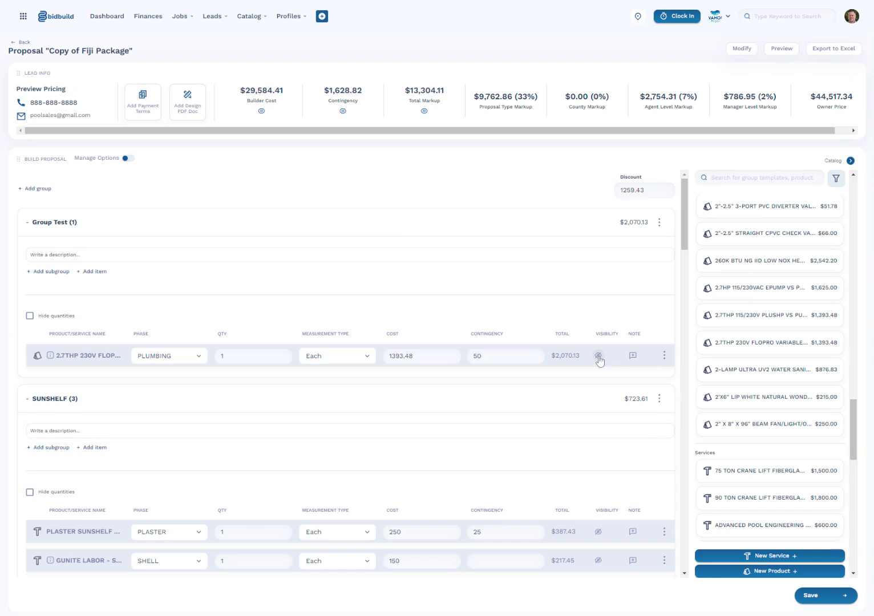
left_click(632, 357)
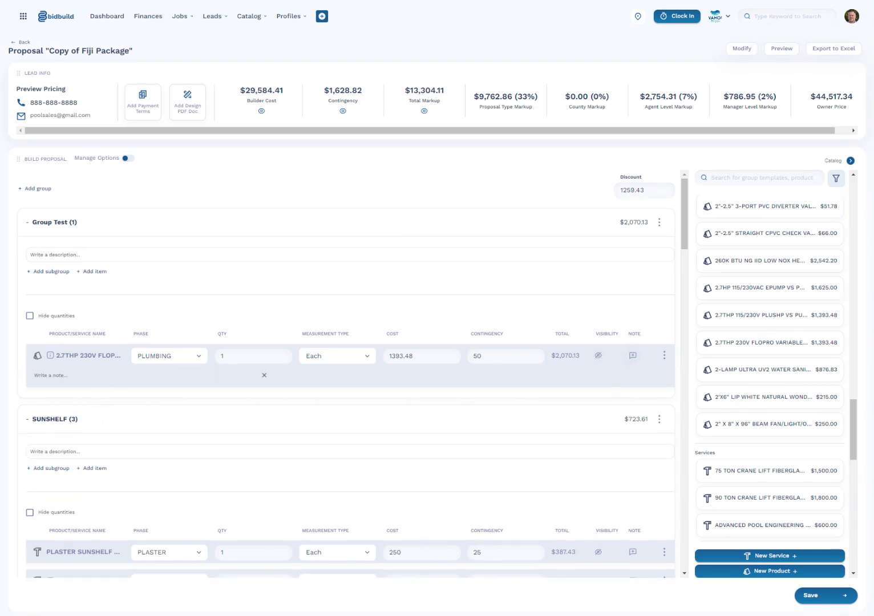
left_click(600, 356)
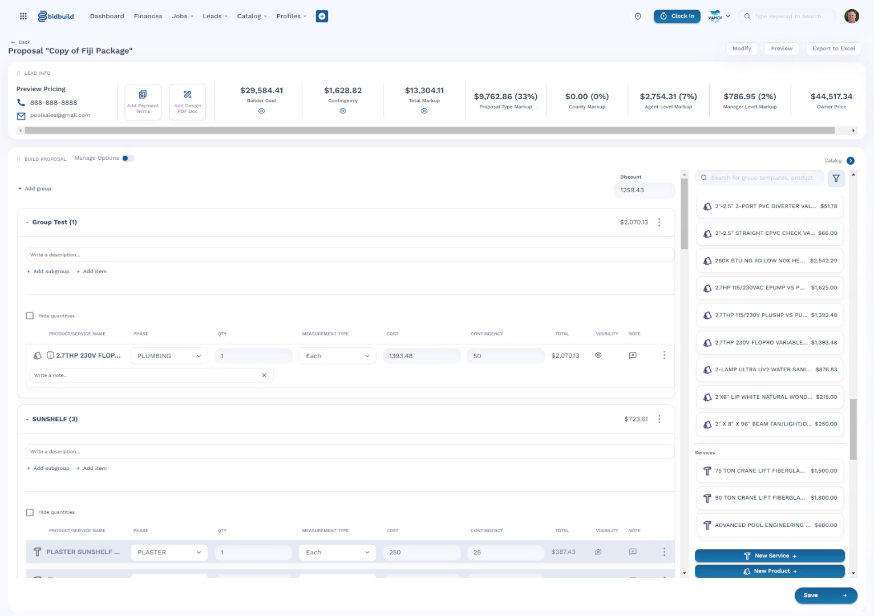
Set the proposal discount to 776.77.
left_click_drag(646, 191, 585, 189)
type("0")
left_click_drag(706, 129, 765, 132)
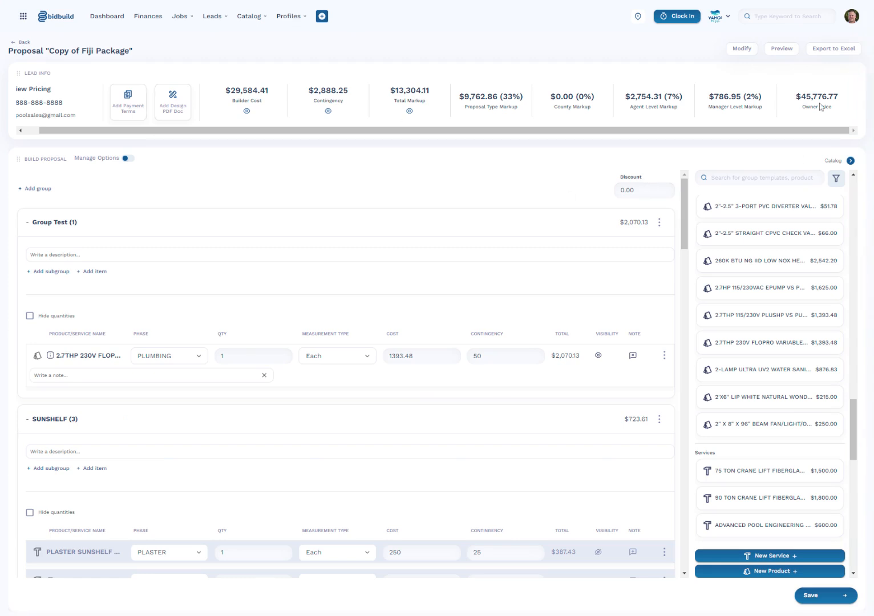
left_click_drag(634, 190, 605, 194)
type("776.77")
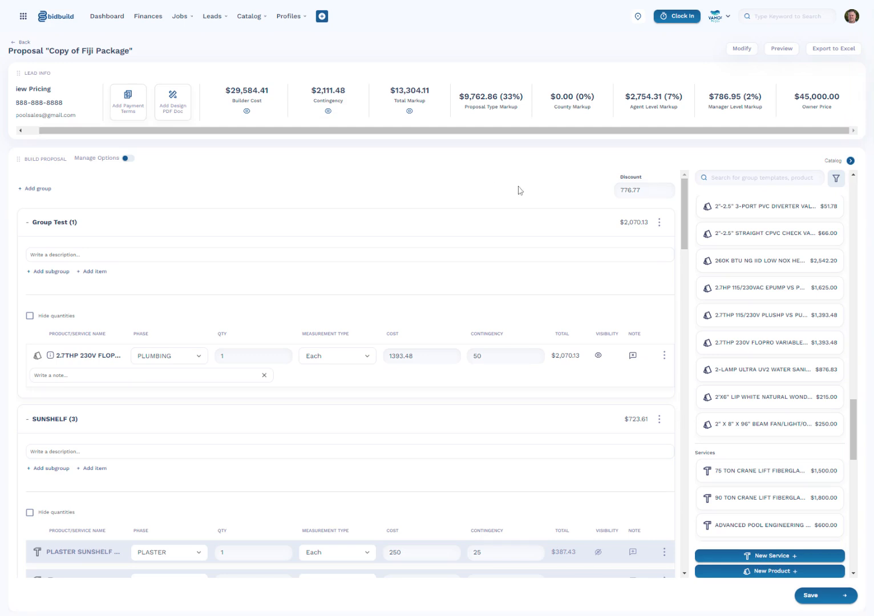
Open the proposal preview and review the investment summary and payment terms.
scroll(518, 190, "down", 10)
scroll(518, 190, "down", 5)
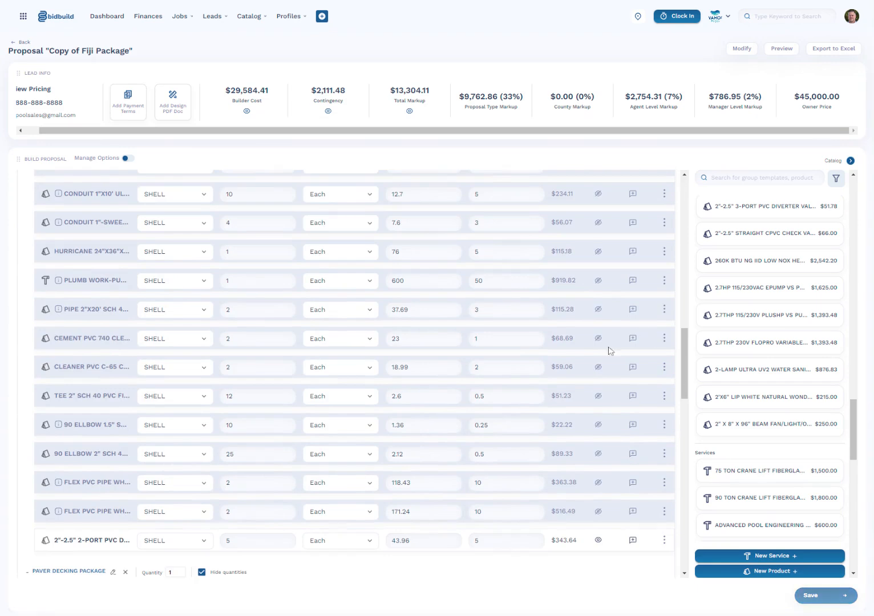
scroll(625, 331, "up", 15)
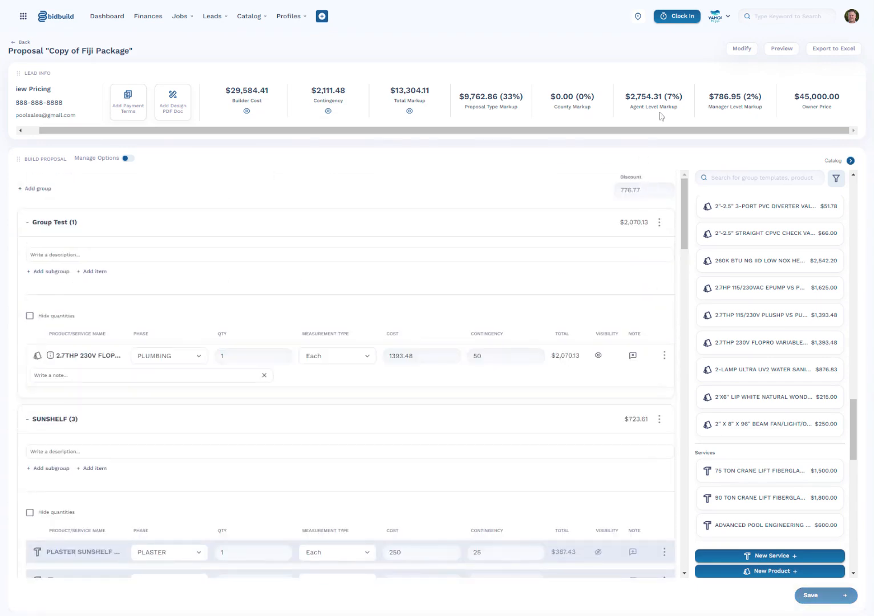
left_click(783, 50)
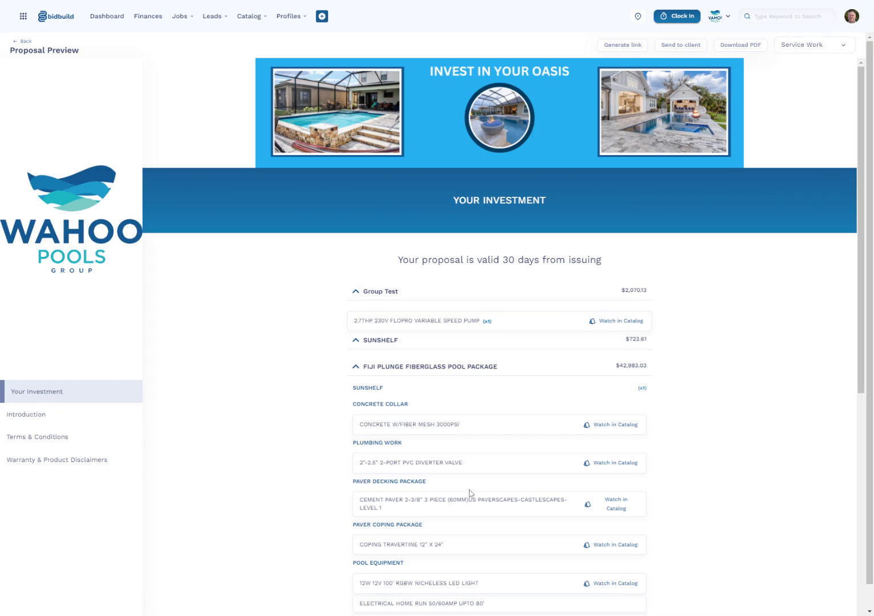
scroll(479, 334, "down", 6)
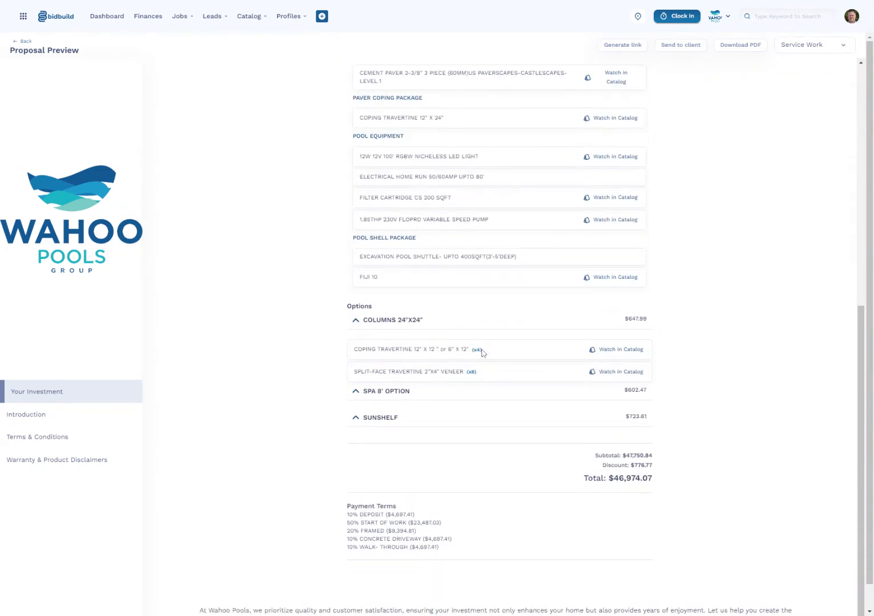
scroll(479, 352, "up", 7)
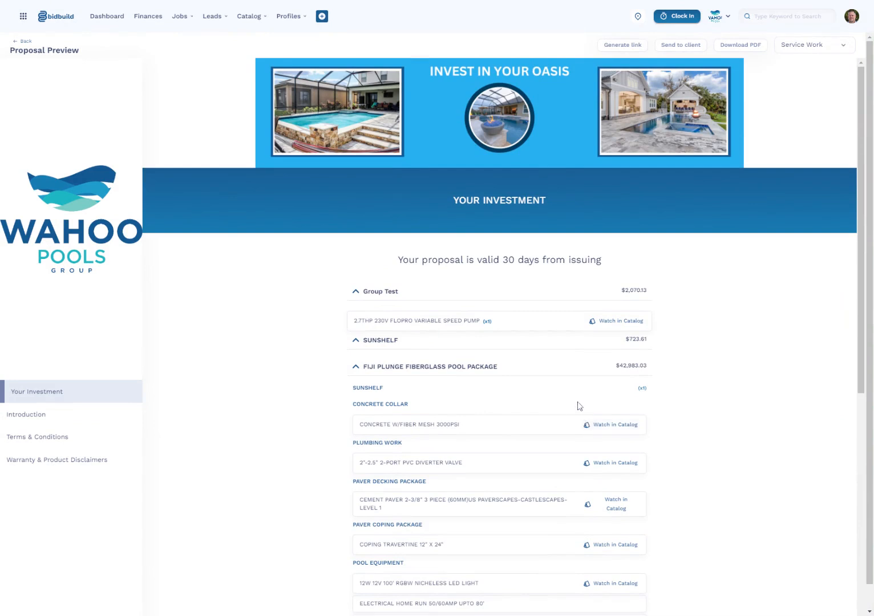
View the pump's catalog details in the preview and browse its images.
left_click(617, 325)
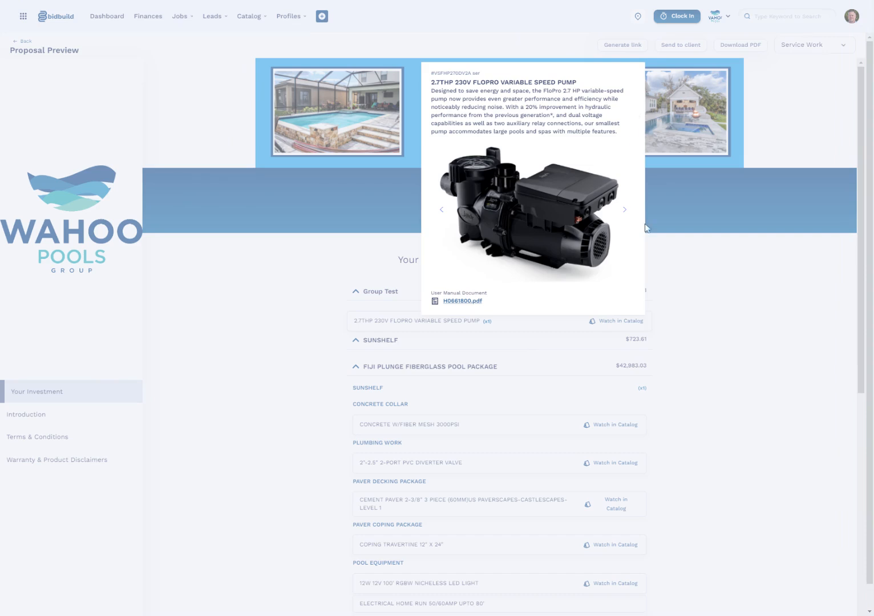
left_click(625, 211)
left_click(626, 216)
left_click(722, 309)
Review the preview's totals and collapse the Columns and Spa option groups.
scroll(724, 359, "down", 4)
scroll(723, 361, "down", 4)
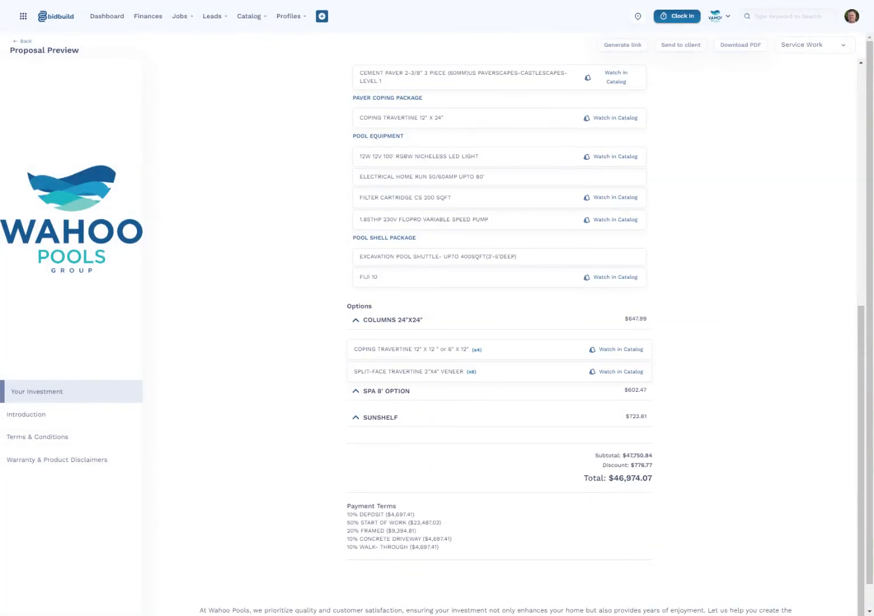
left_click_drag(634, 465, 668, 470)
left_click(669, 469)
left_click(358, 325)
left_click(355, 393)
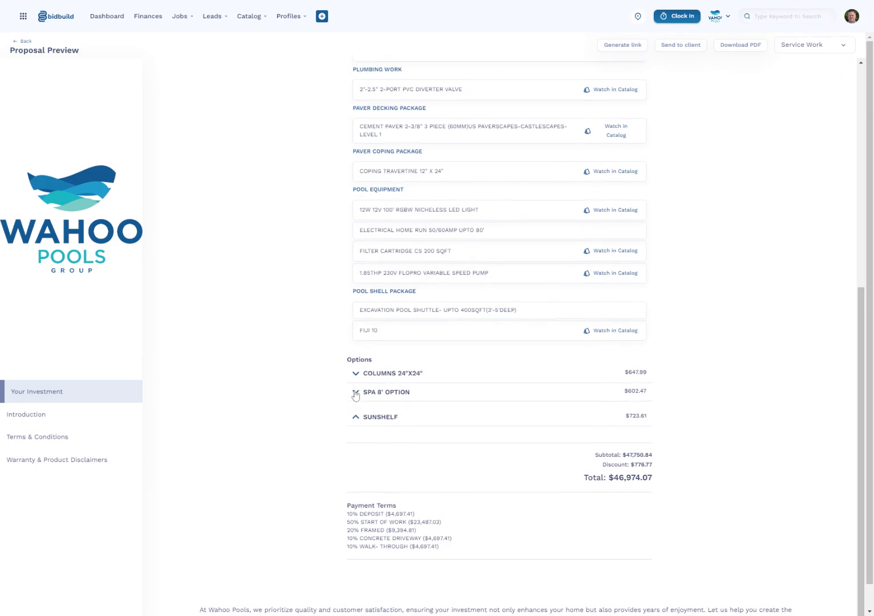
Browse the preview's Introduction, Terms & Conditions and Warranty sections, then return to Your Investment.
left_click(18, 415)
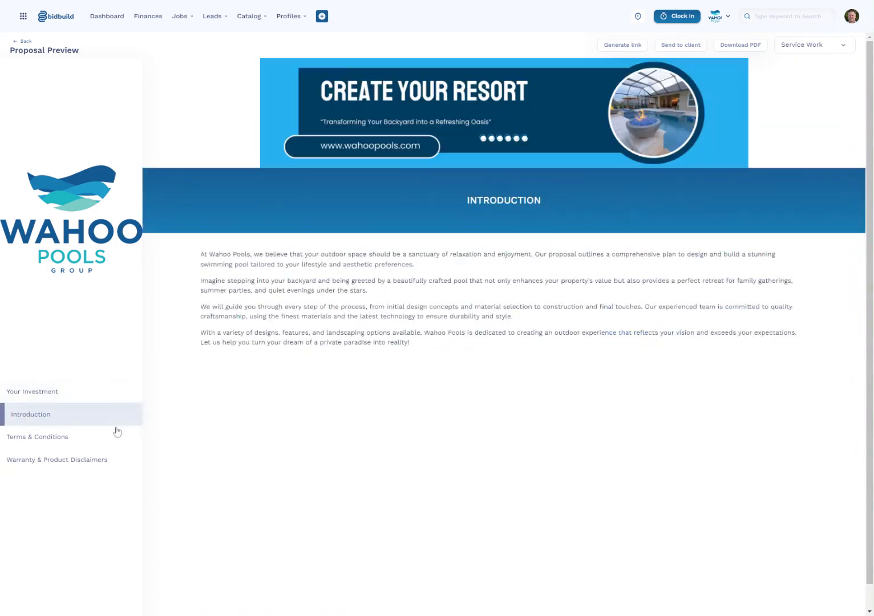
left_click(56, 438)
left_click(57, 461)
left_click(48, 437)
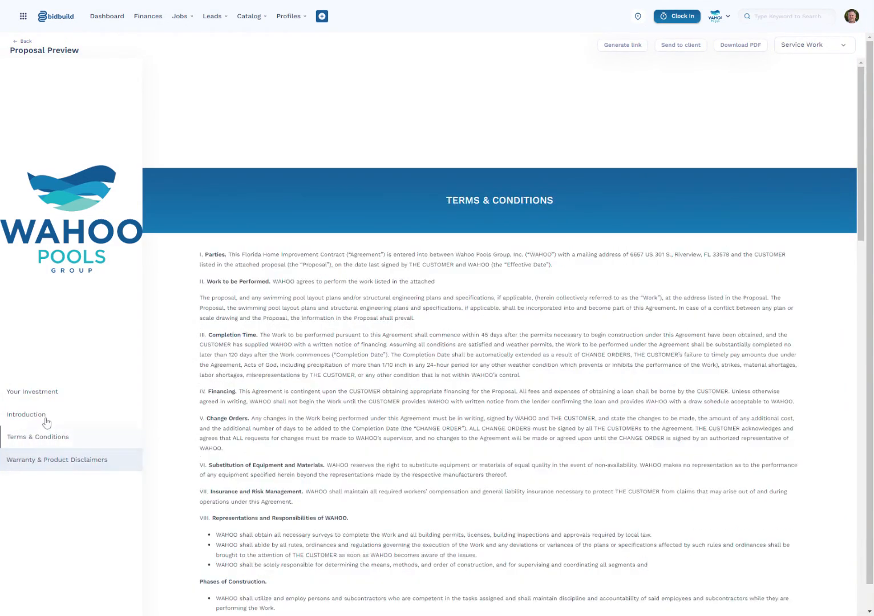
left_click(46, 414)
left_click(43, 392)
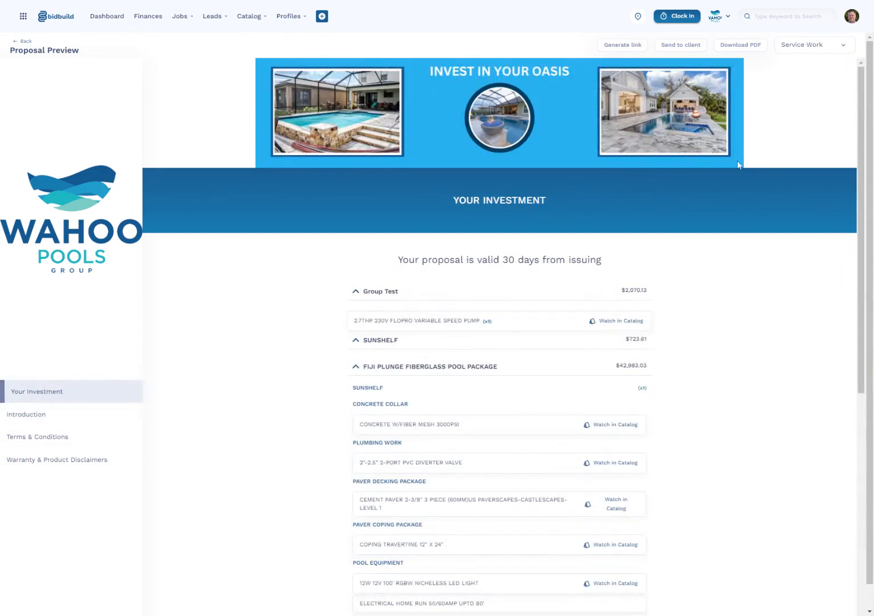